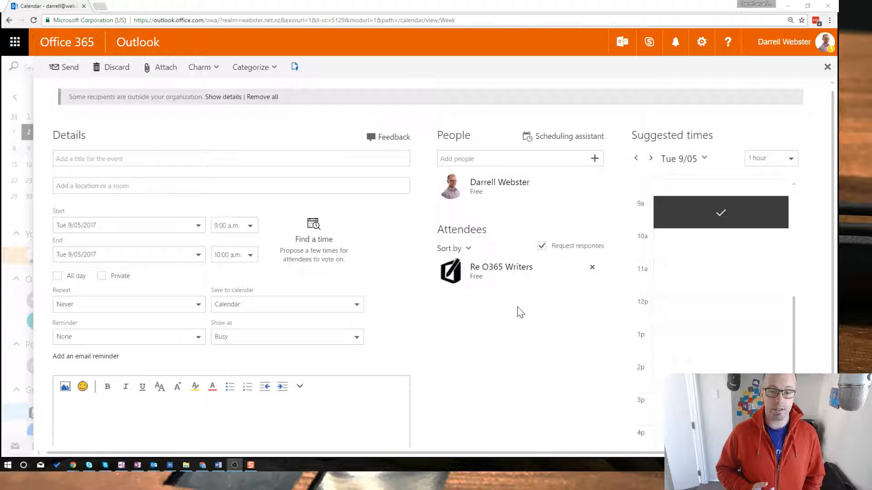
Discard the unsaved event draft and make the Re O365 Writers group calendar the active one in the week view.
click(827, 68)
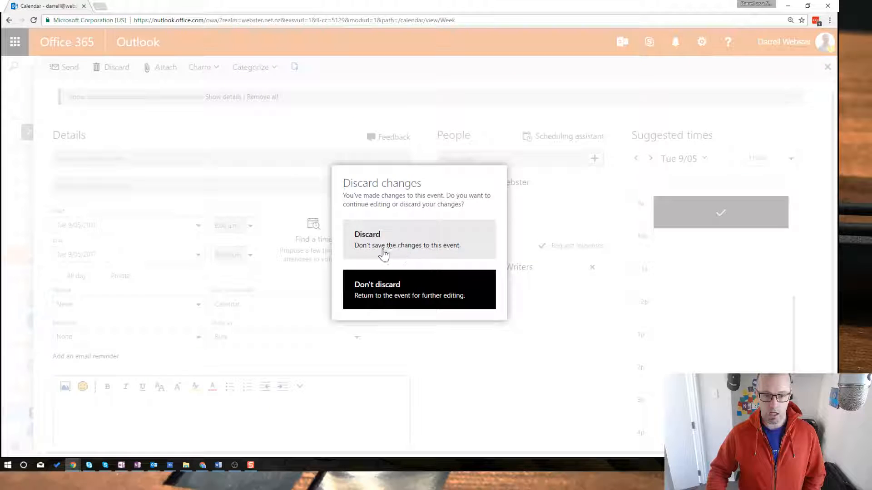
click(384, 255)
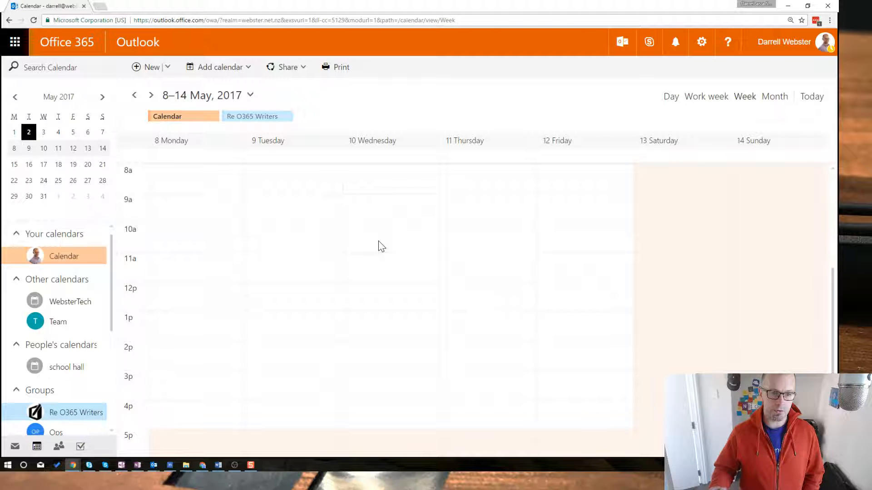
click(259, 119)
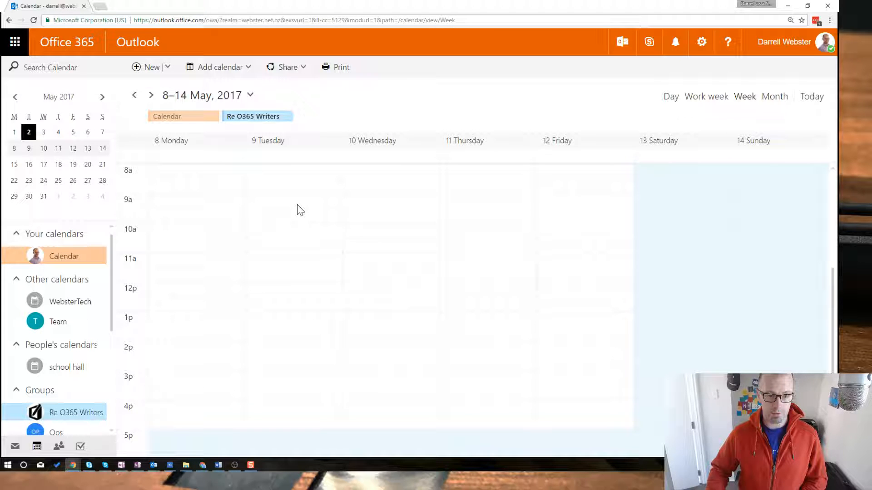
click(298, 220)
click(290, 219)
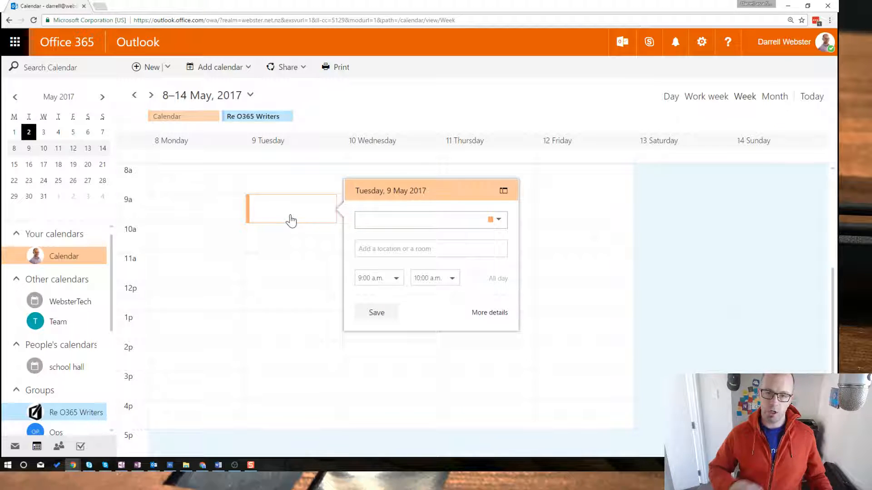
click(490, 315)
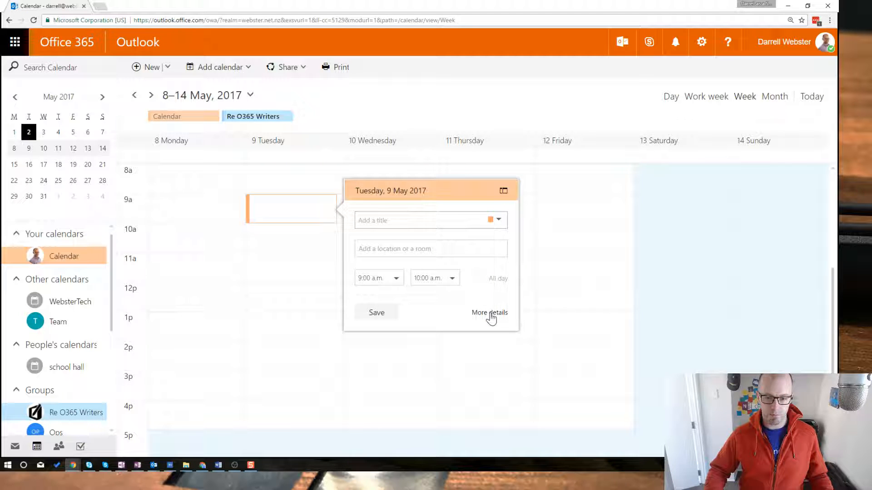
click(491, 314)
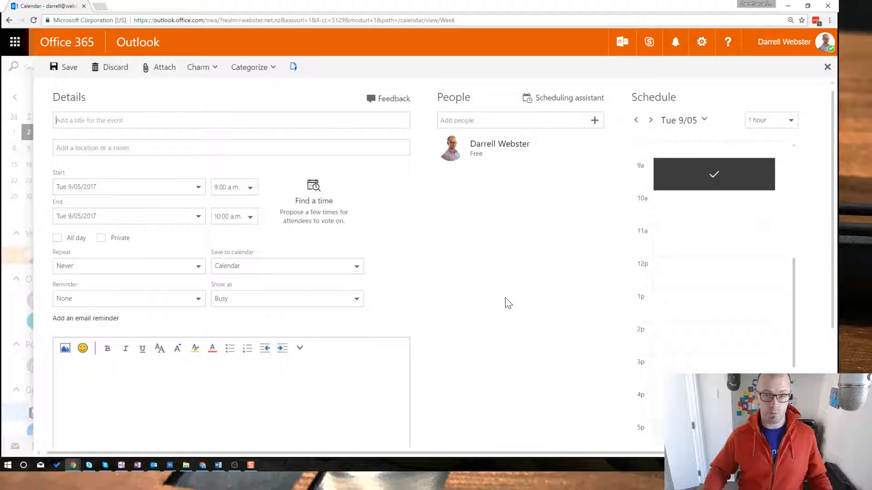
click(316, 216)
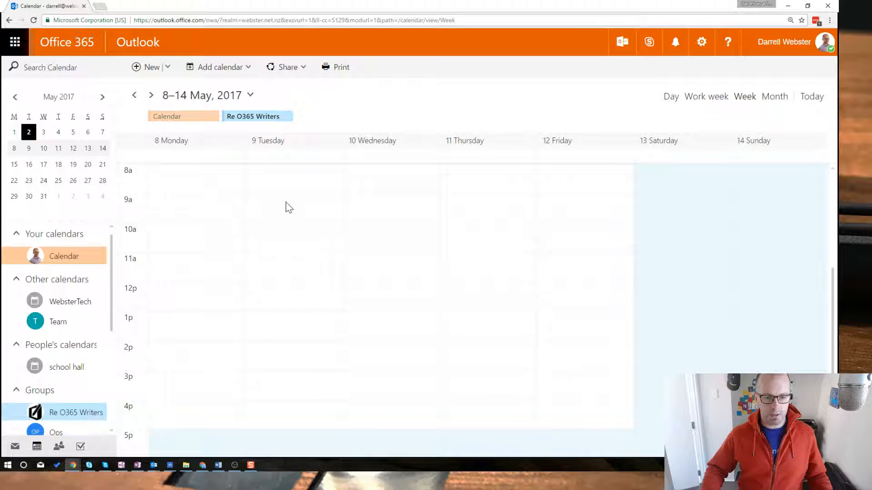
Try a Tuesday 9 May, 9:00 a.m. event in the Re O365 Writers calendar, check its full details for poll support, and close it unsaved.
click(288, 220)
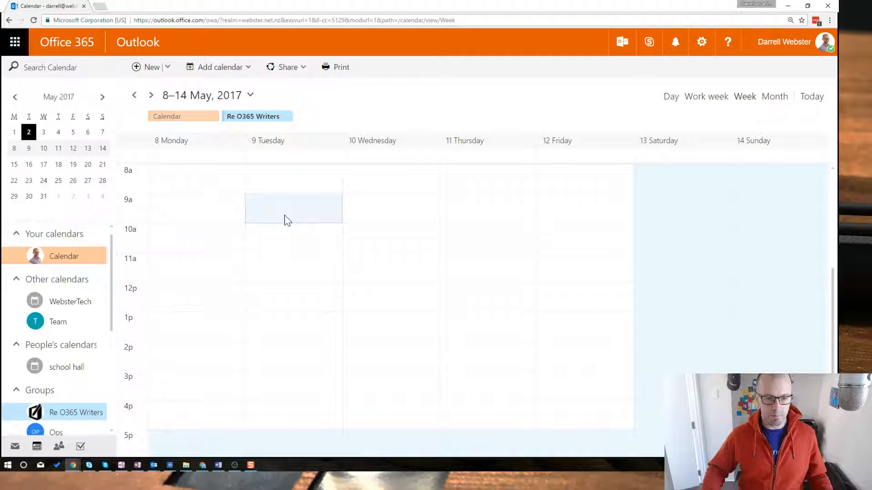
click(284, 220)
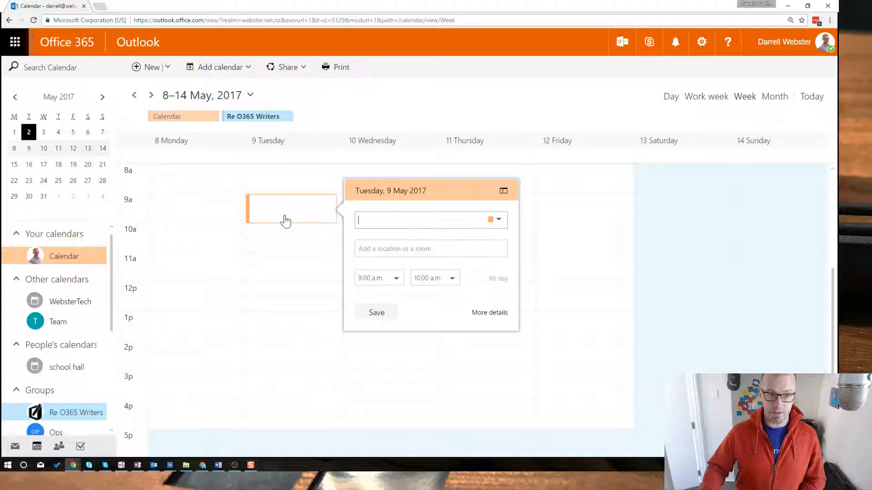
click(498, 219)
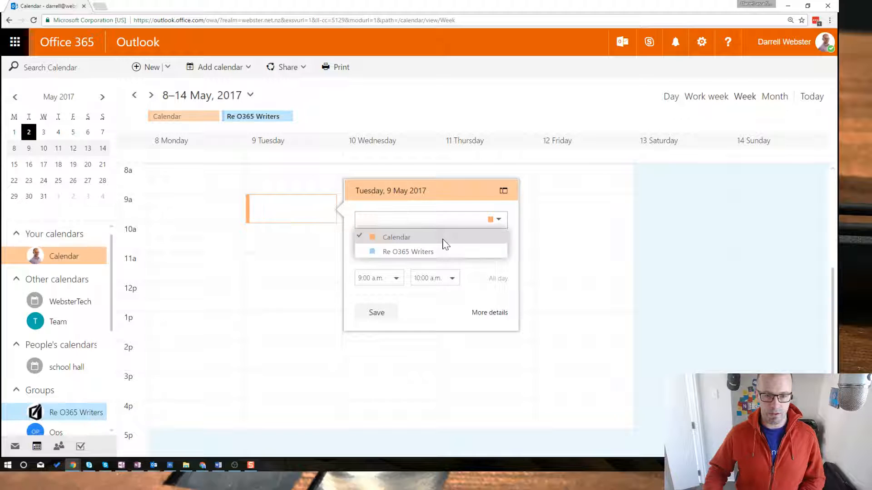
click(431, 252)
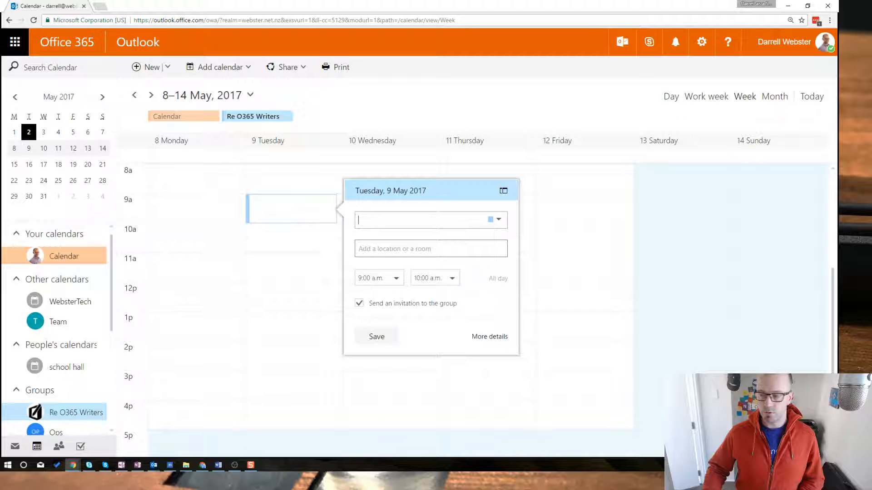
click(499, 338)
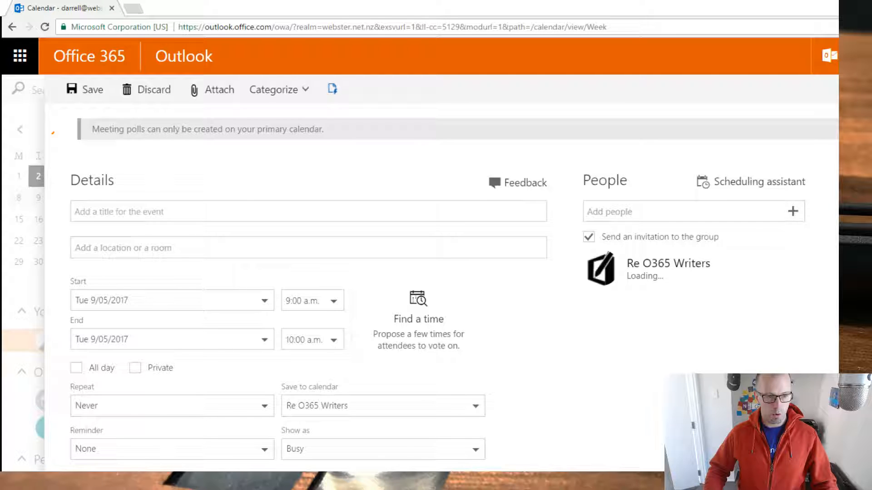
drag(52, 133, 75, 143)
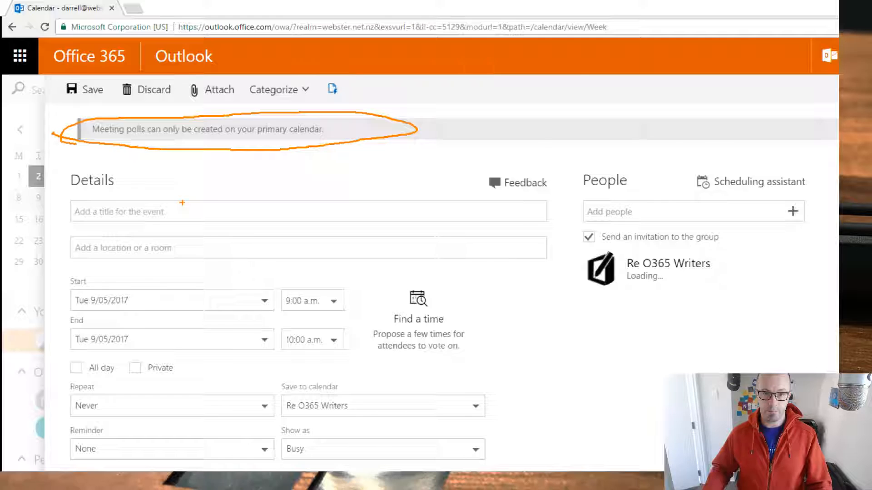
key(Escape)
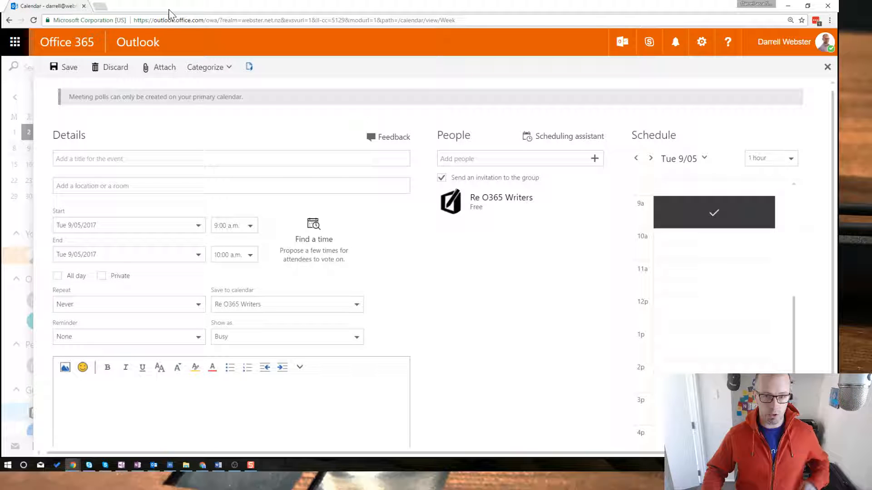
click(828, 67)
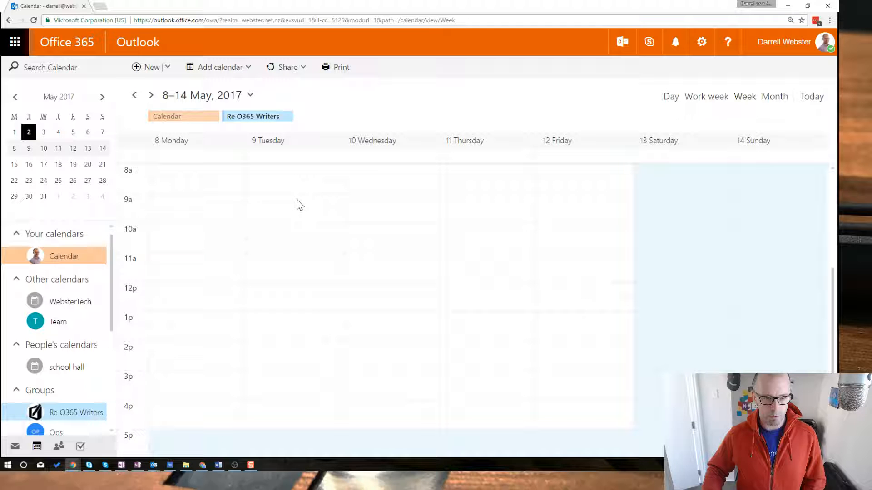
Start a detailed 9:00 to 10:00 a.m. event on Tuesday 9 May in the personal calendar and invite the Re O365 Writers group.
click(298, 204)
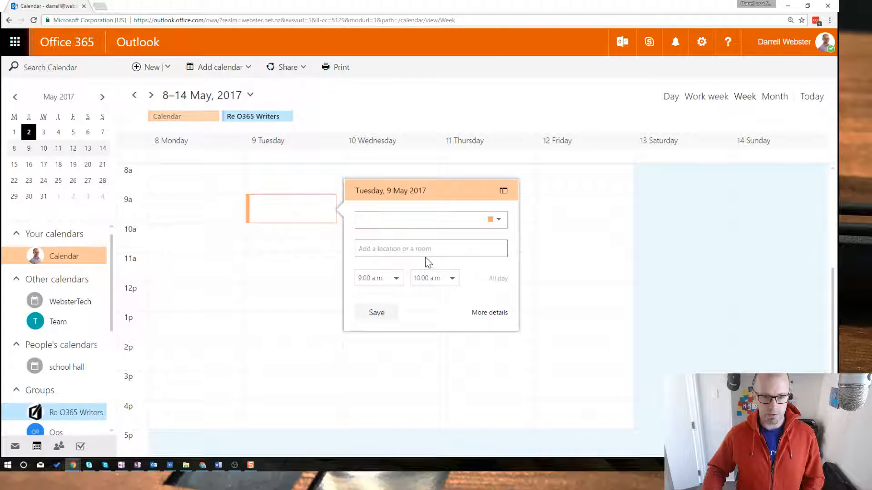
click(486, 315)
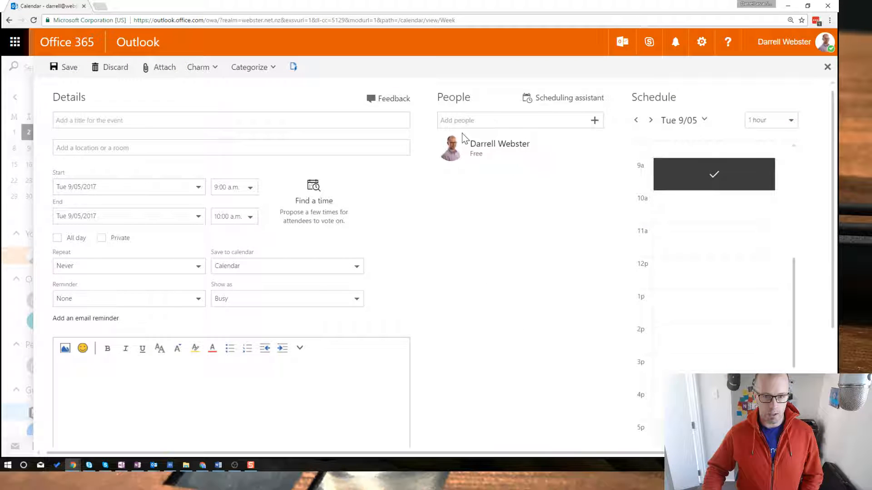
click(462, 121)
text(re)
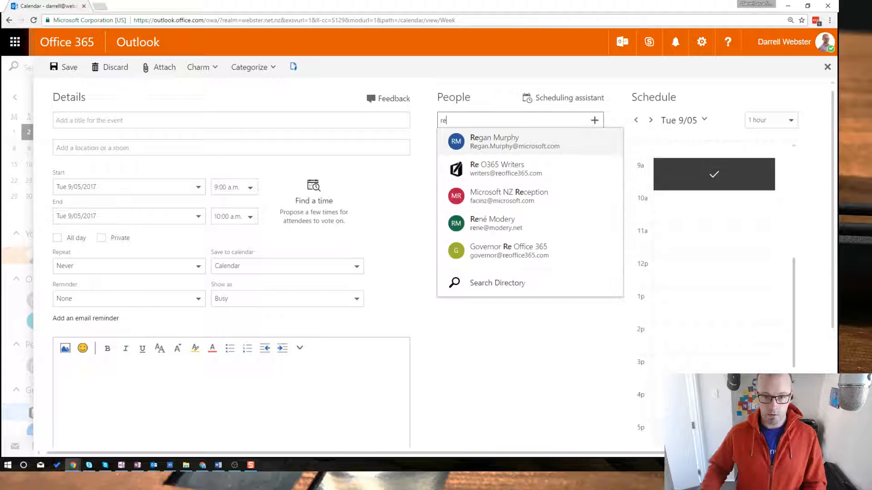
click(506, 169)
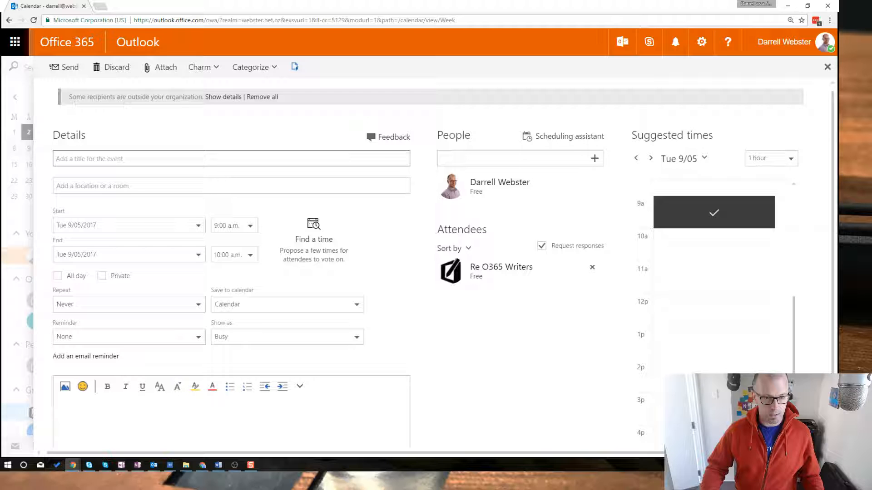
Title the event "Proposed Live stream for discussion on meetings an etiquette".
click(211, 159)
text(just)
key(BackSpace)
key(BackSpace)
key(BackSpace)
key(BackSpace)
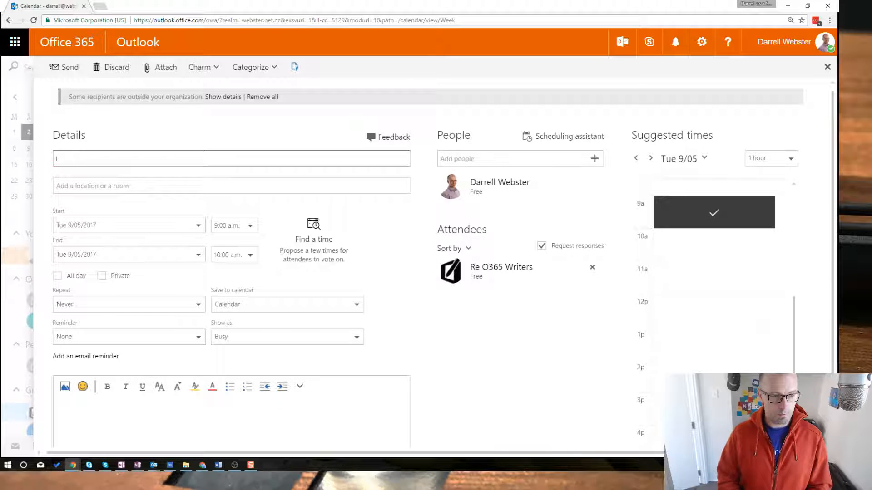
text(Pro)
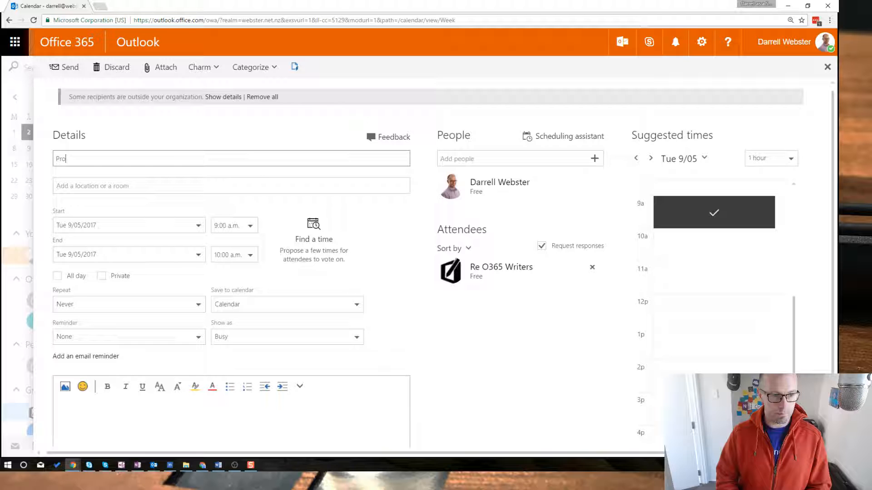
text(posed Live stream f)
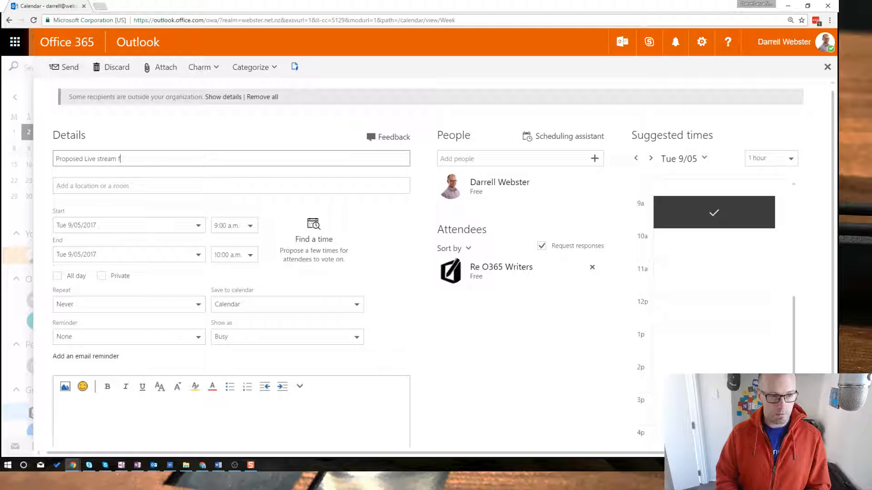
text(or discussion on me)
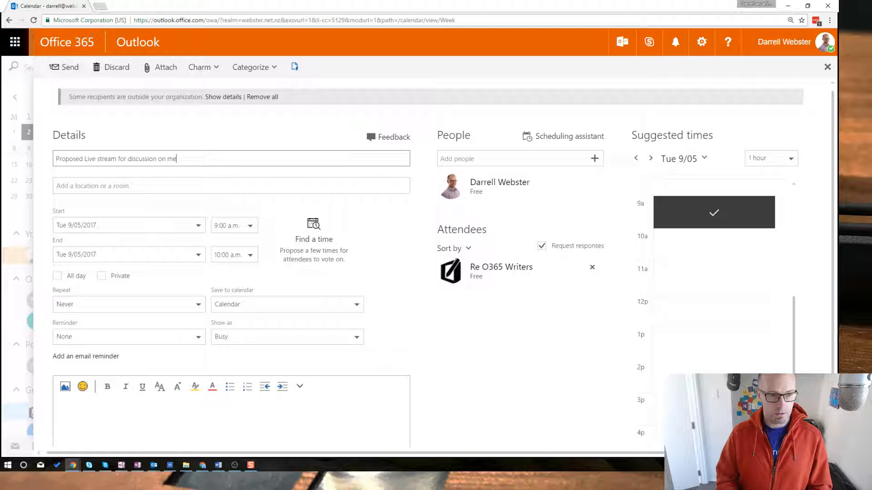
text(etings an etiquett)
text(e)
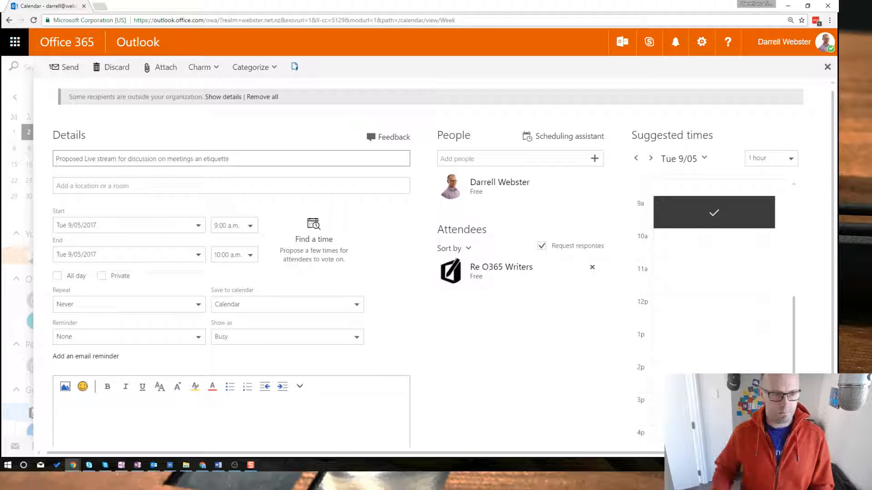
Set the event's location to Online.
key(Tab)
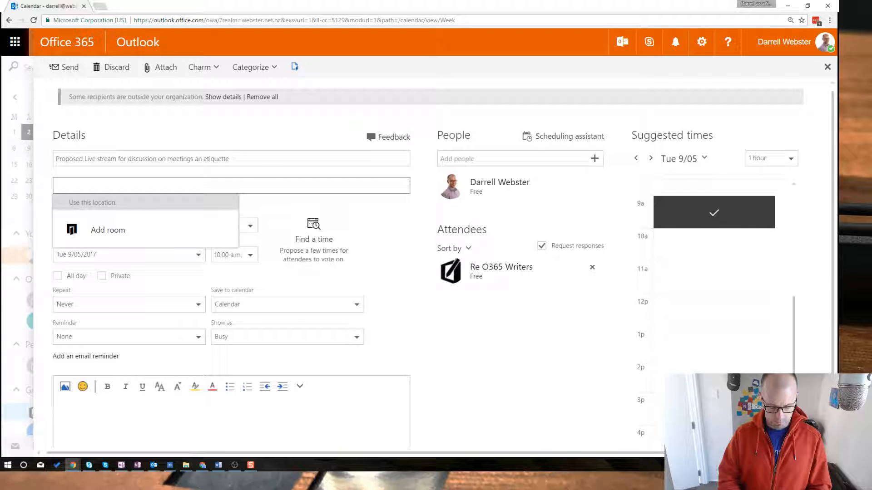
text(Online)
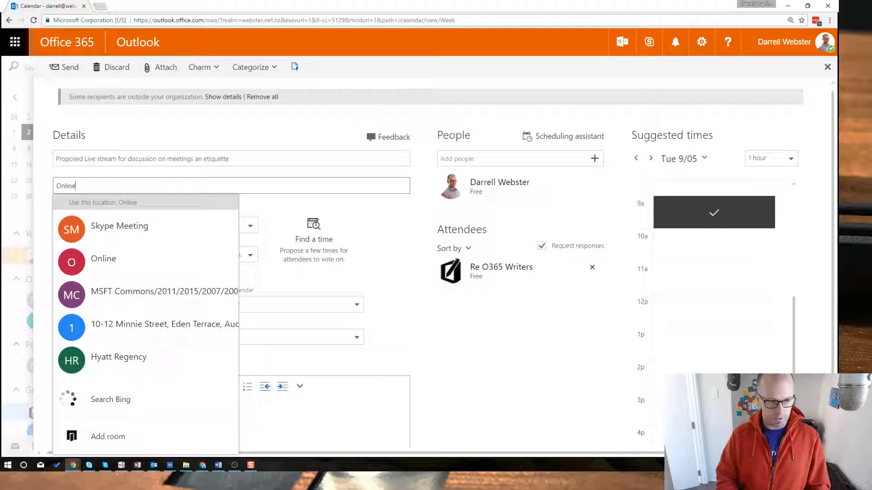
key(Return)
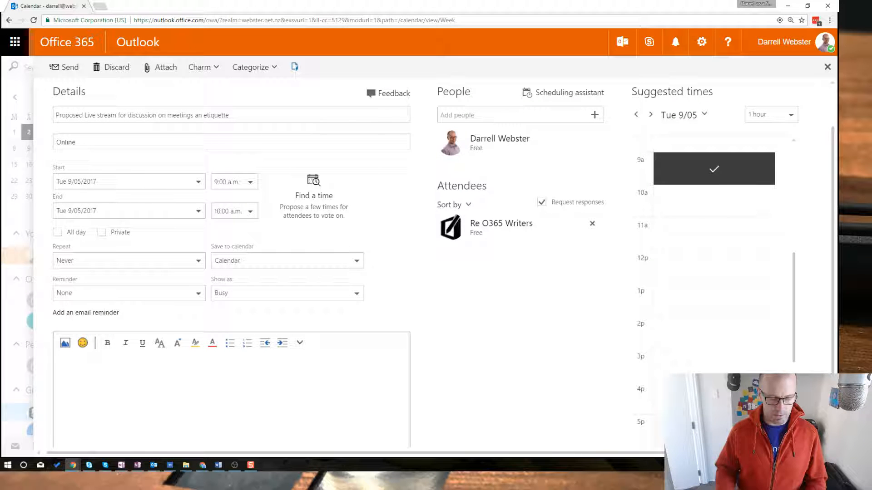
Enter the description "This is a test. But will turn into a real meeting for our live stream." and send the invitation.
text(This )
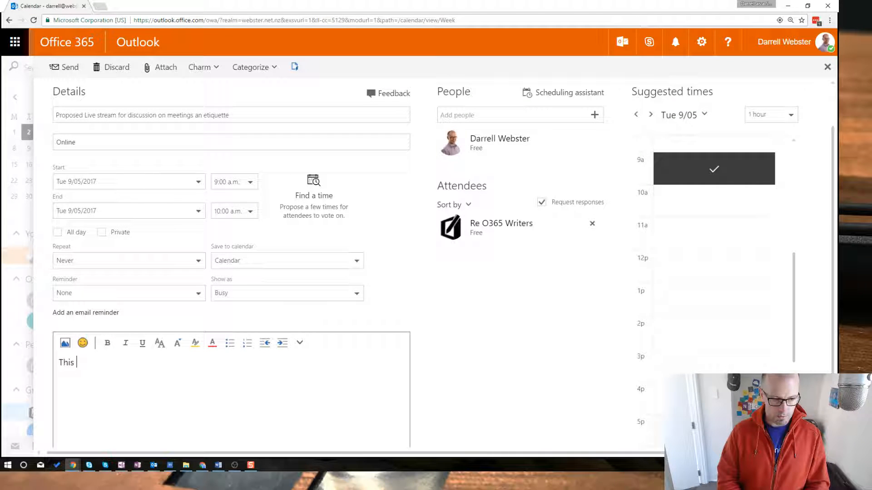
text(is a test. But will )
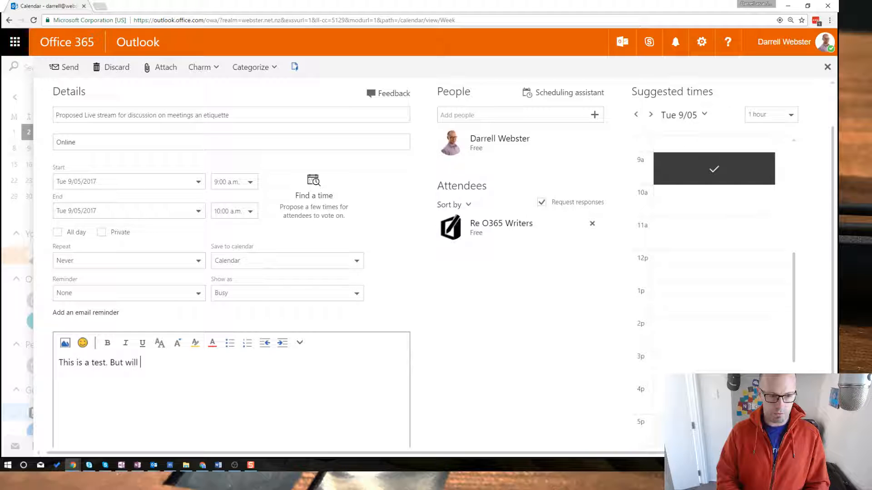
text(turn into a reall me)
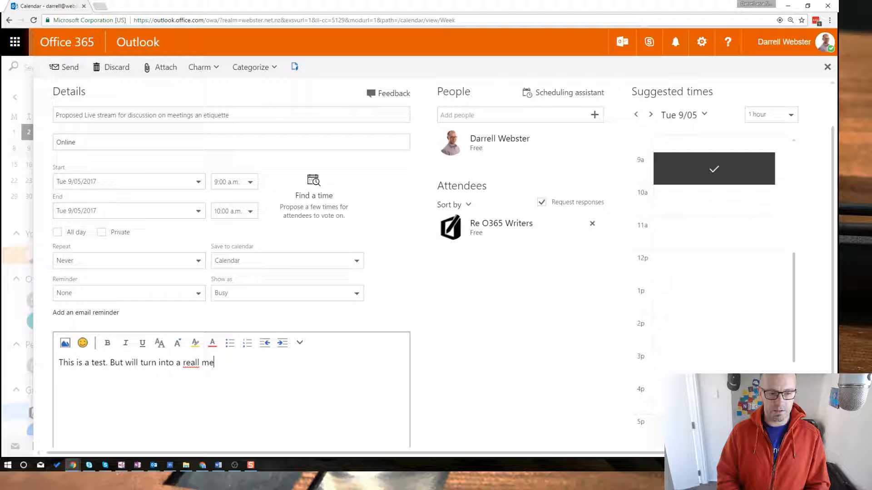
key(BackSpace)
key(BackSpace)
key(BackSpace)
key(BackSpace)
text(meeting fo )
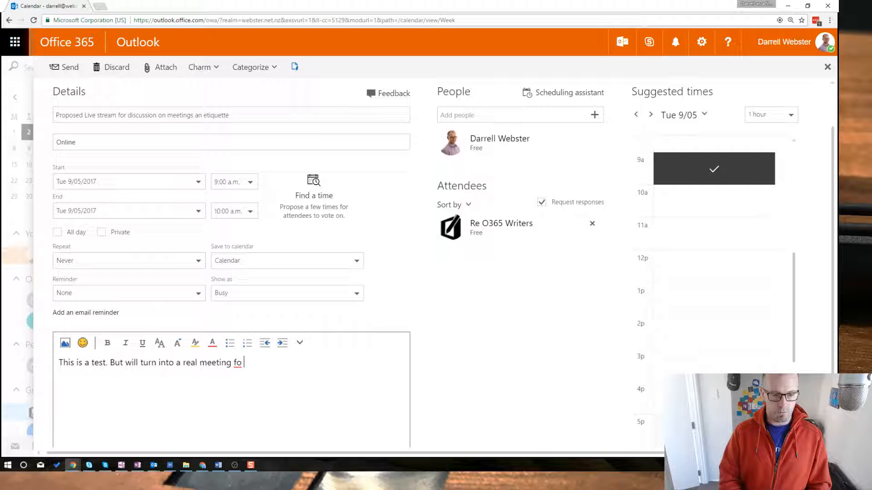
text(r our live stream.)
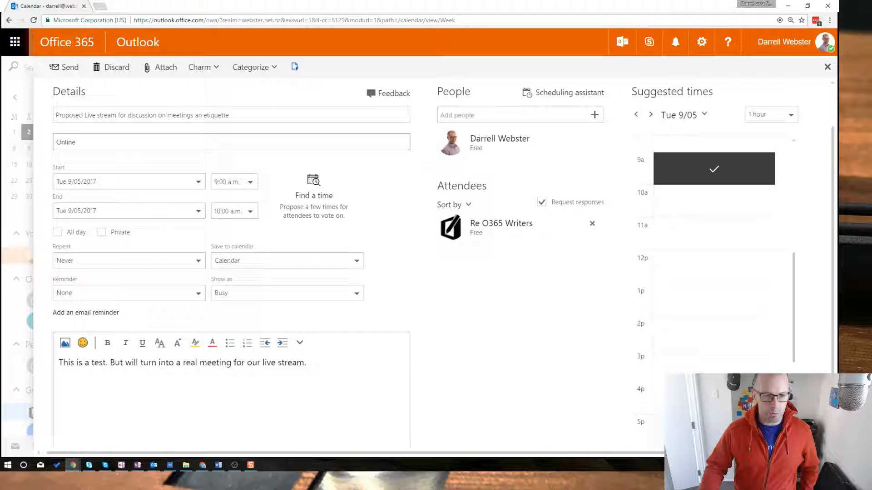
click(63, 67)
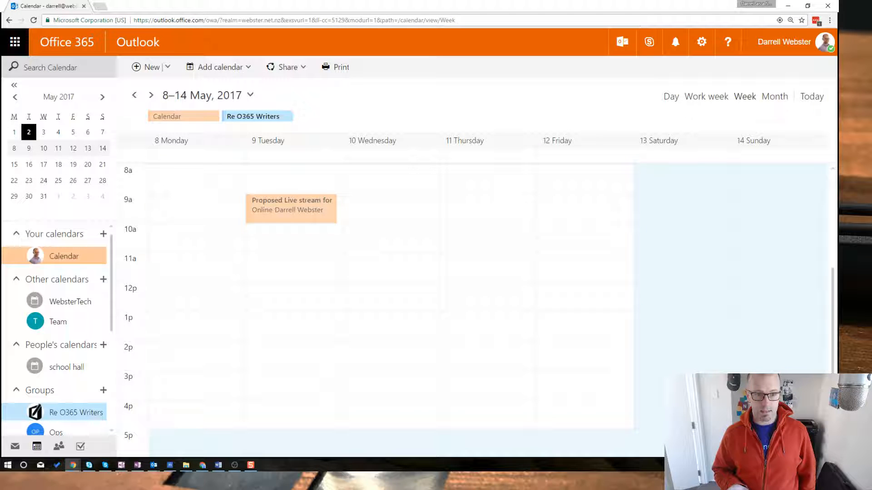